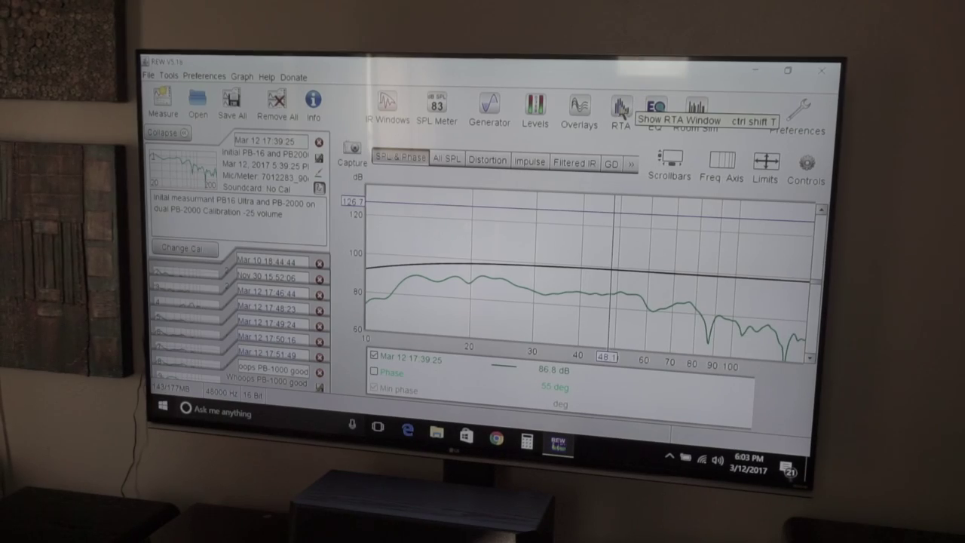
# Open the real-time analyzer (RTA) window from the main toolbar
pyautogui.click(623, 112)
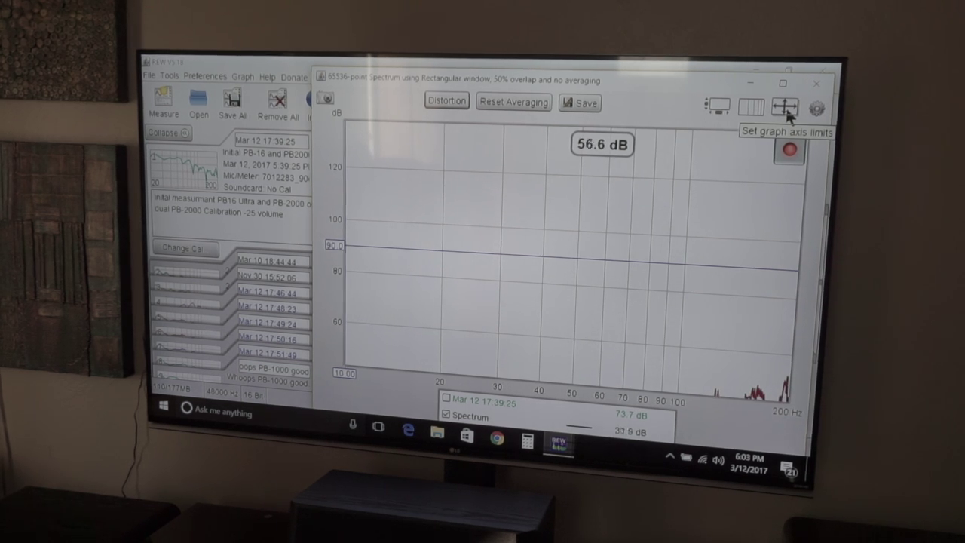
# Lower the spectrum graph's bottom axis limit to 14 dB and apply it
pyautogui.click(786, 108)
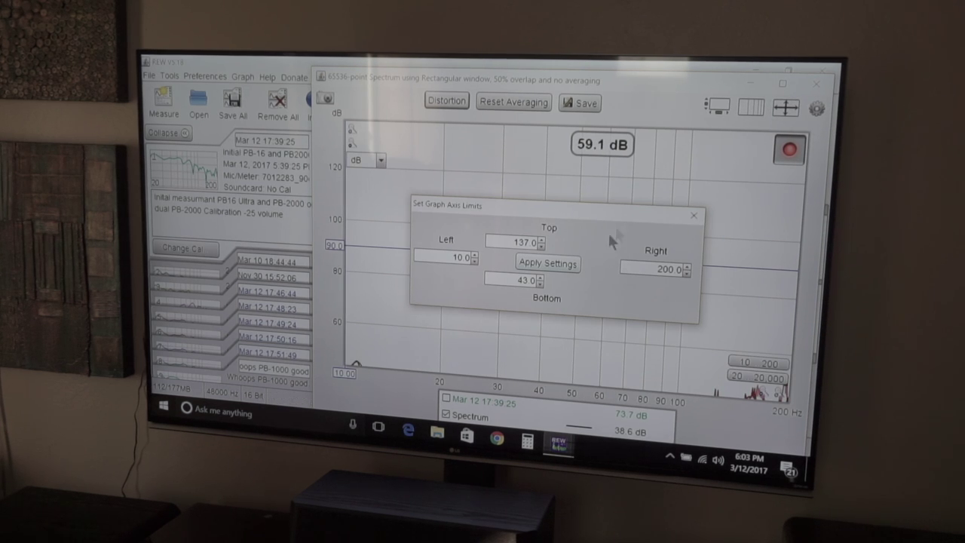
pyautogui.click(540, 282)
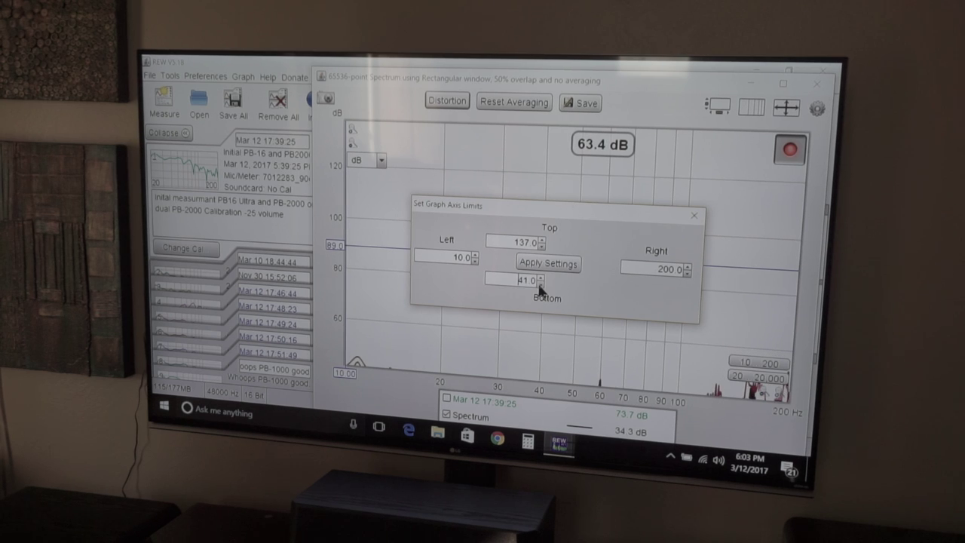
pyautogui.click(540, 283)
pyautogui.click(540, 282)
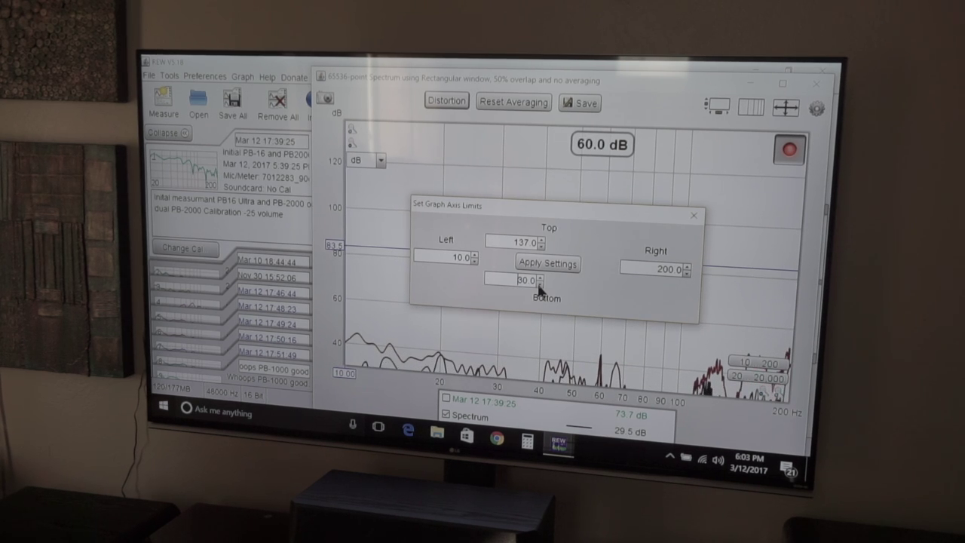
pyautogui.click(540, 283)
pyautogui.click(540, 277)
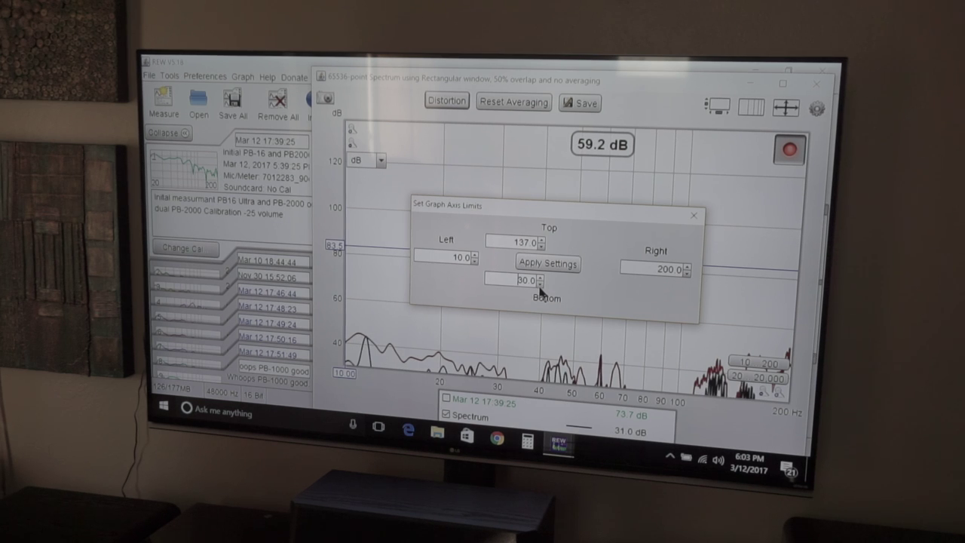
pyautogui.click(539, 283)
pyautogui.click(540, 284)
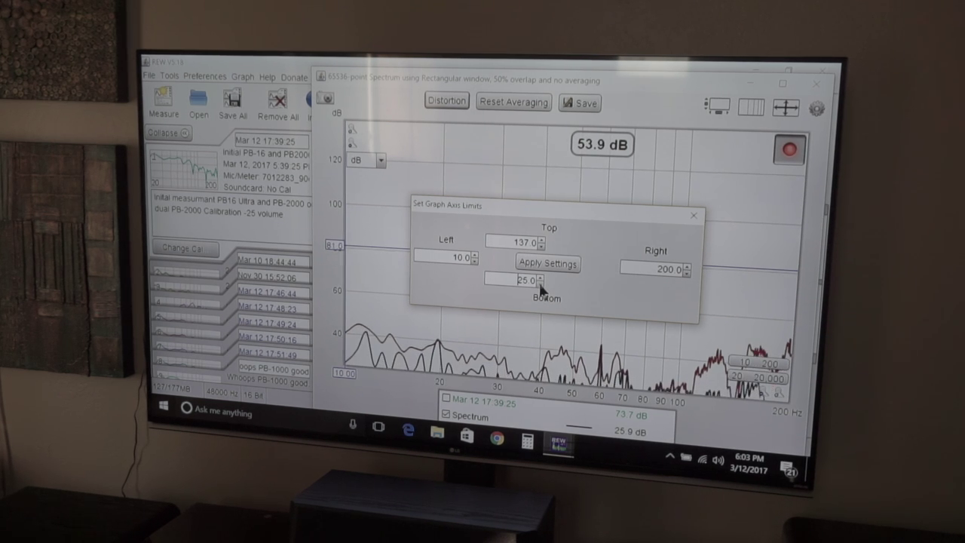
pyautogui.click(540, 283)
pyautogui.click(539, 284)
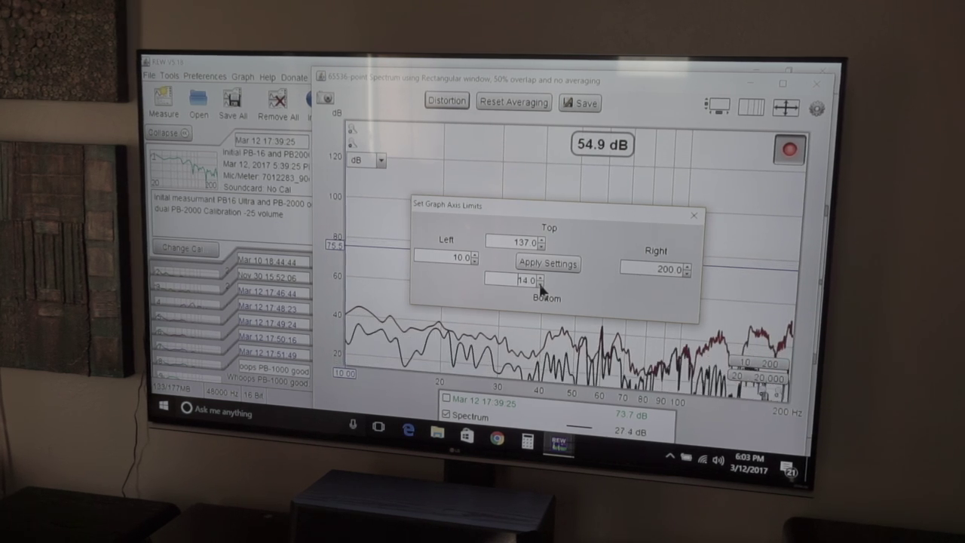
pyautogui.click(548, 266)
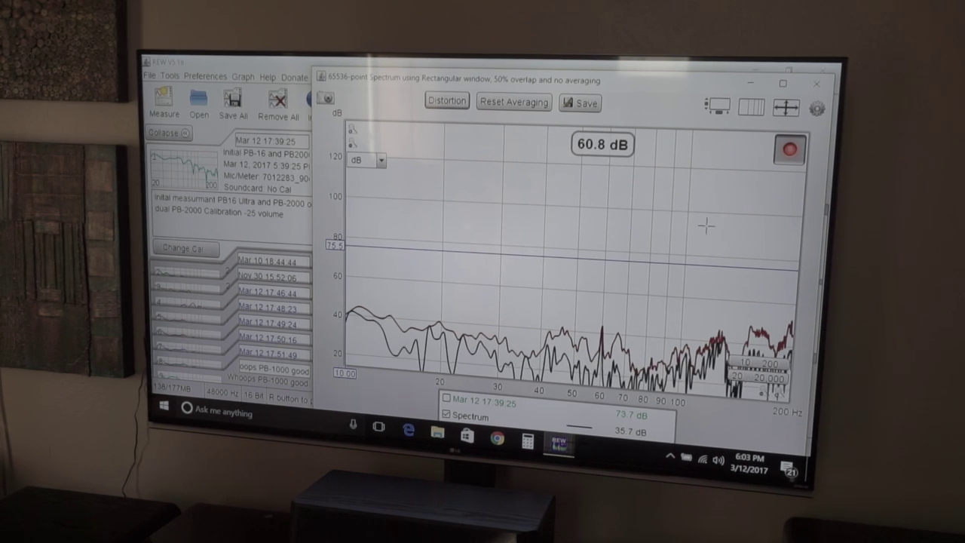
# Set the spectrum graph's right frequency limit to 1000 Hz and apply it
pyautogui.click(780, 112)
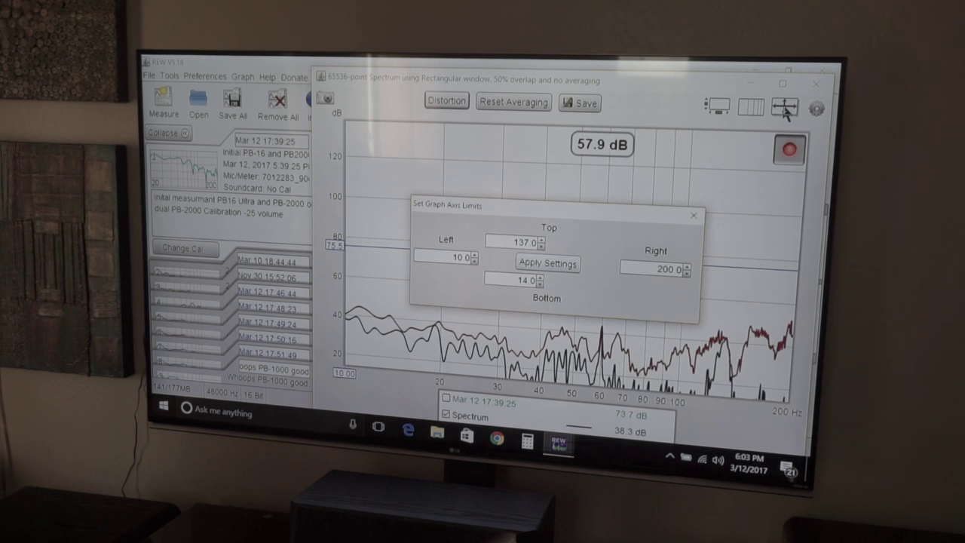
pyautogui.click(687, 266)
pyautogui.click(686, 266)
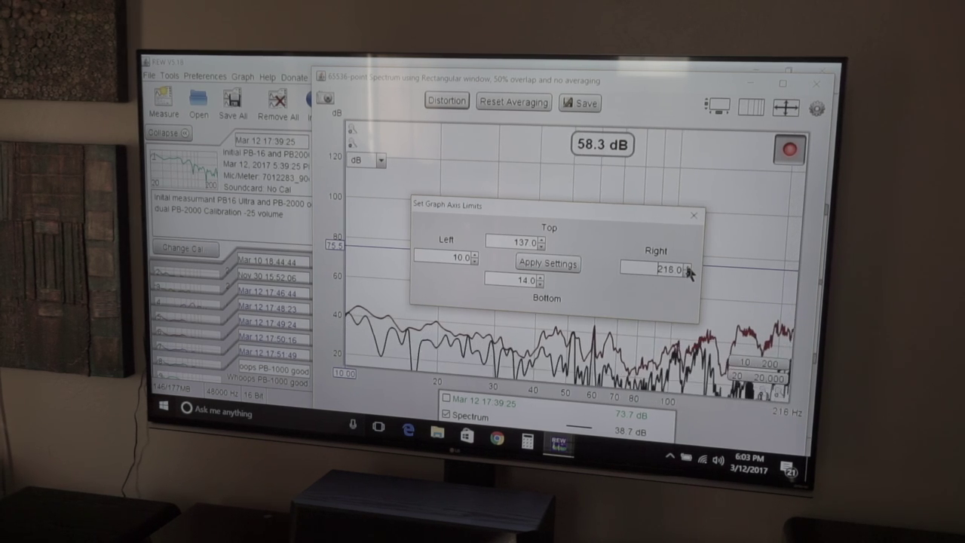
pyautogui.click(686, 266)
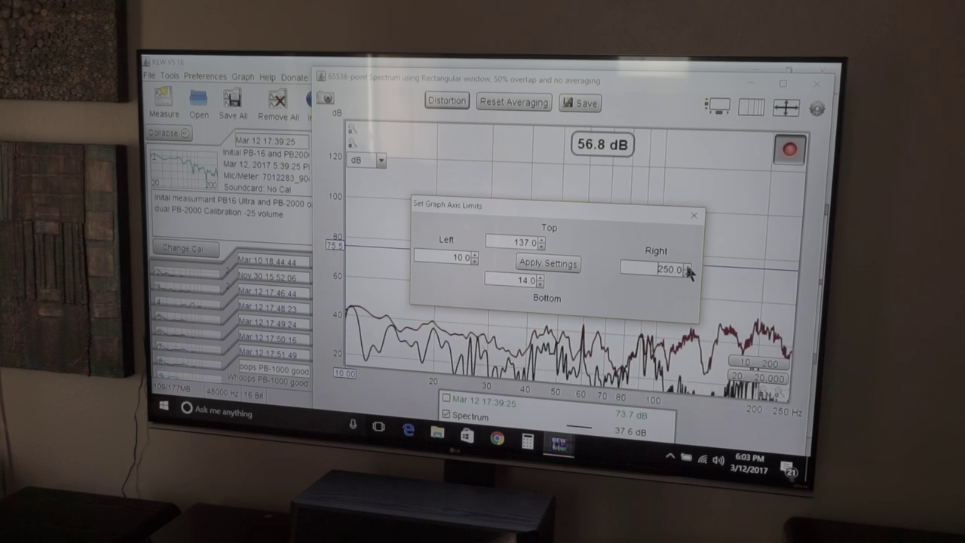
pyautogui.click(686, 266)
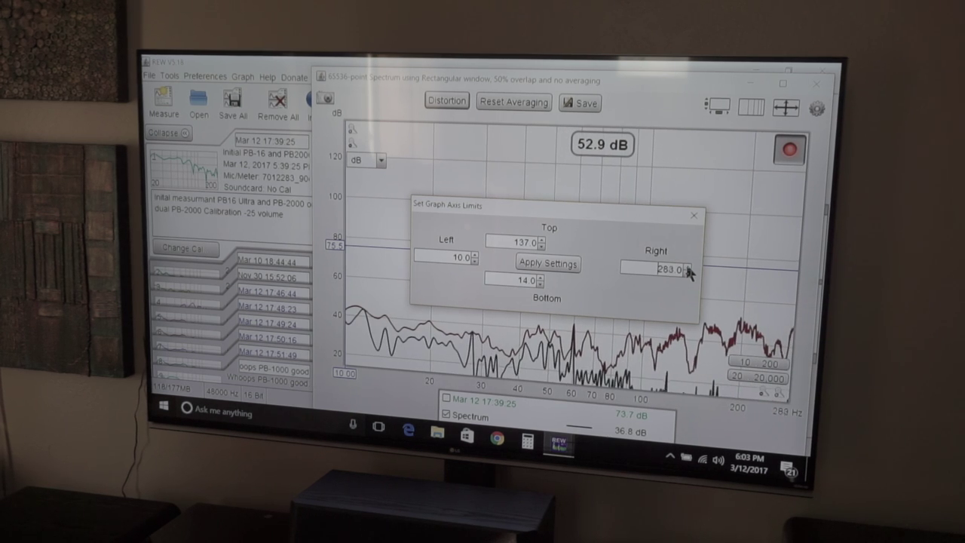
pyautogui.click(686, 266)
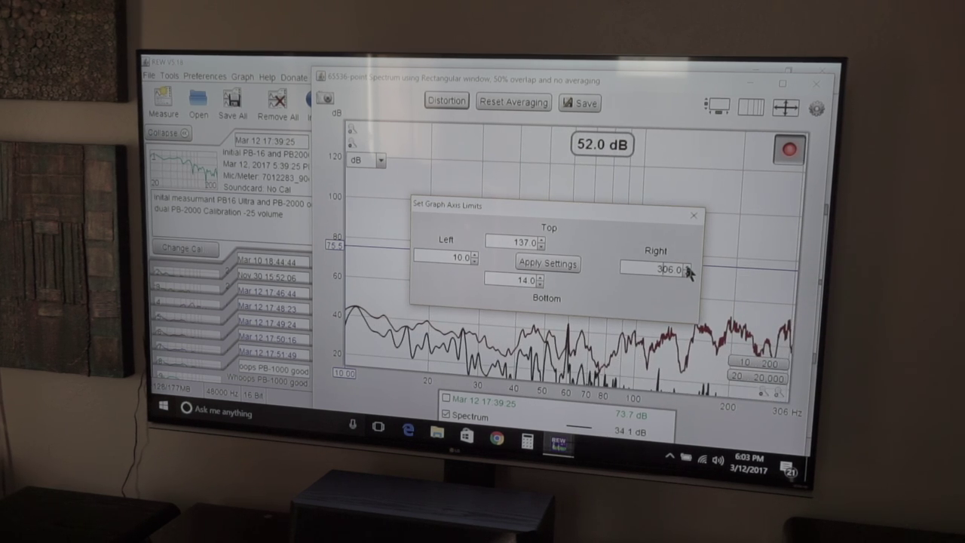
pyautogui.write('0')
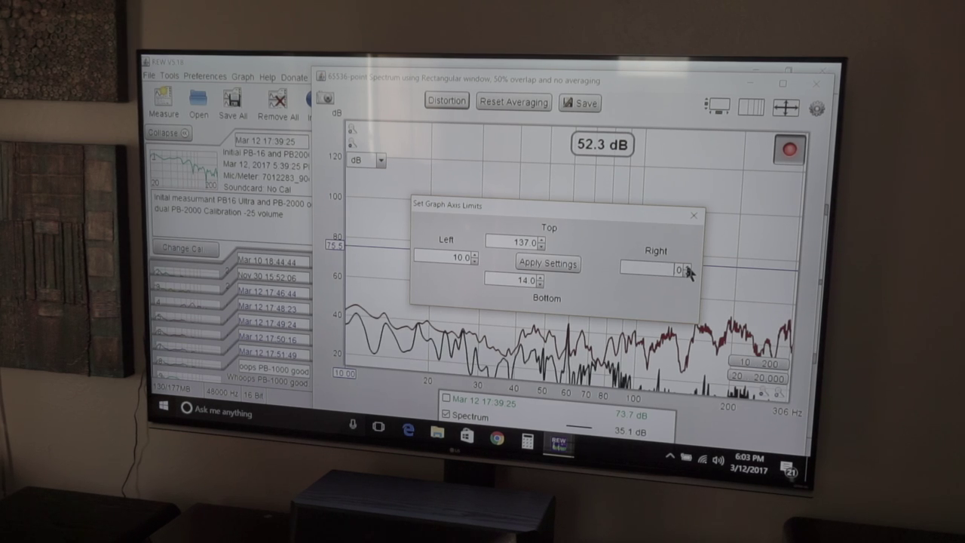
pyautogui.write('1000.0')
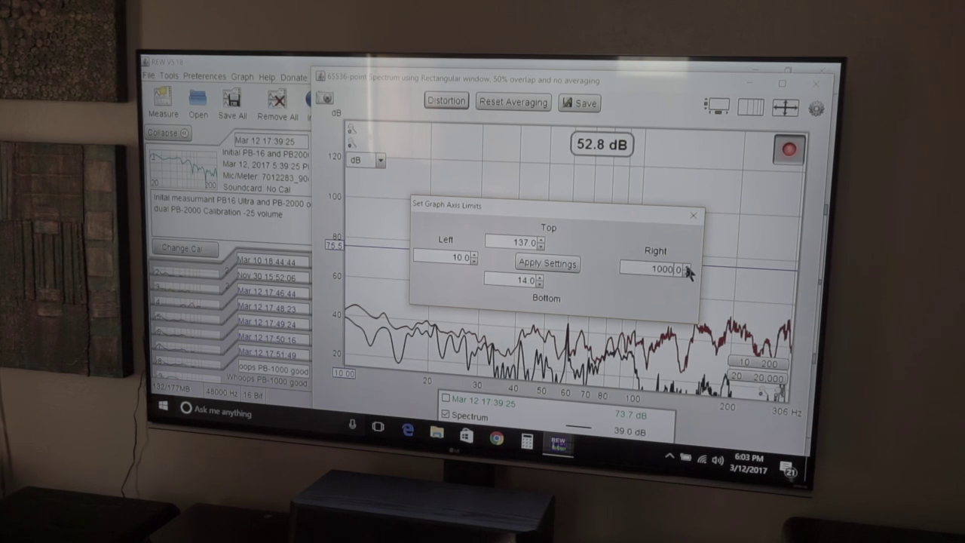
pyautogui.press('Return')
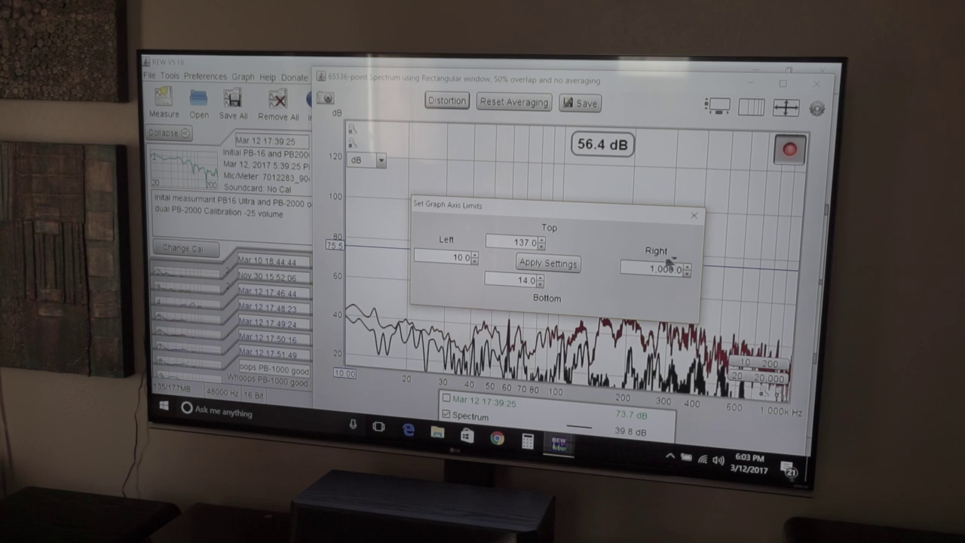
pyautogui.click(547, 263)
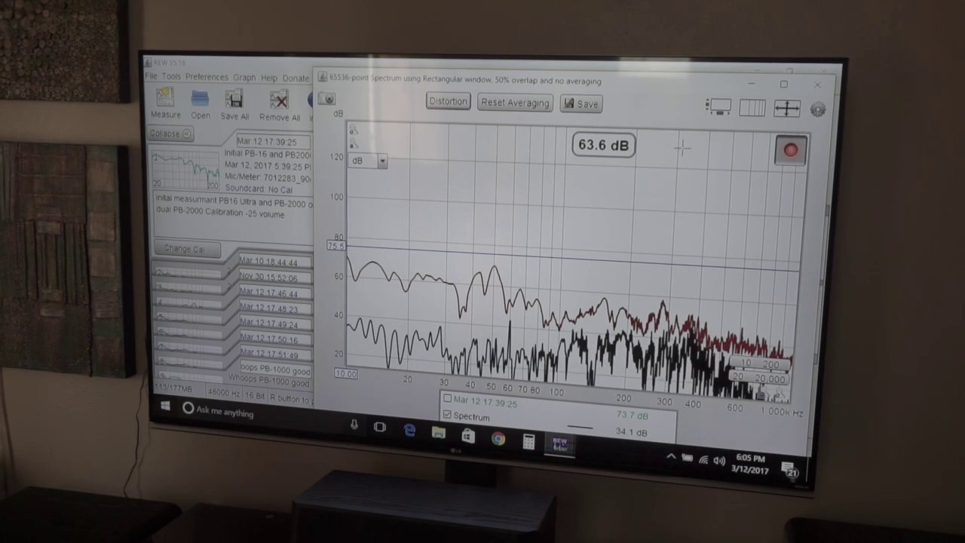
pyautogui.click(786, 84)
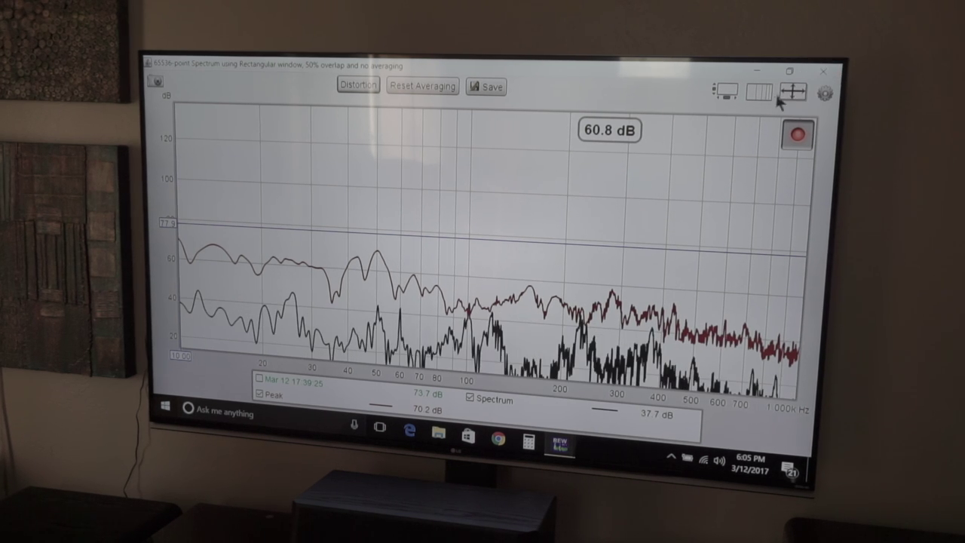
# Turn on graph scrollbars and switch the frequency axis to a linear scale
pyautogui.click(727, 92)
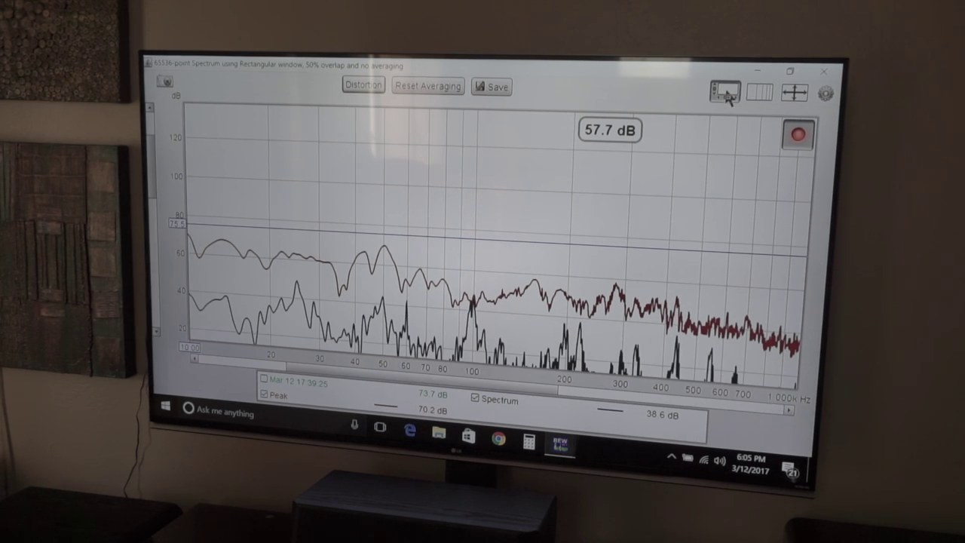
pyautogui.click(758, 92)
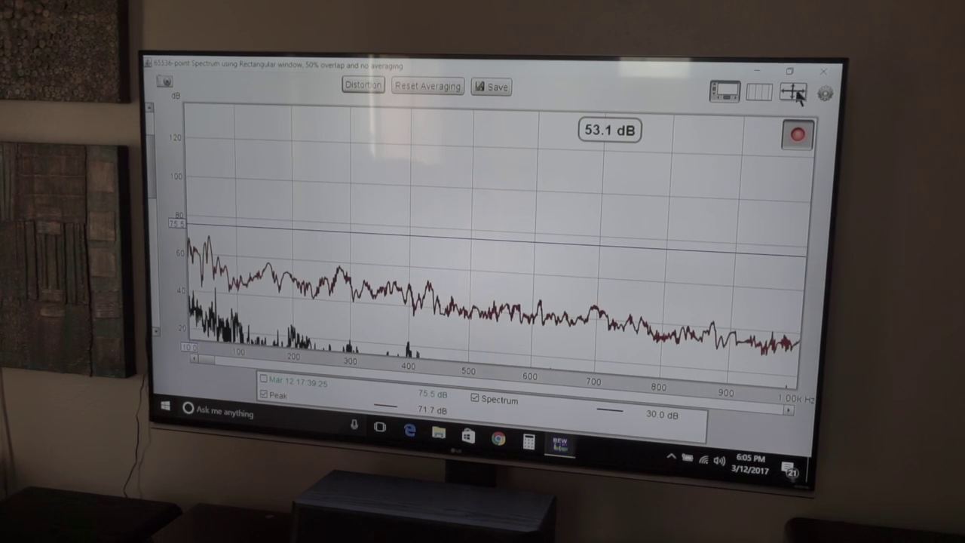
pyautogui.click(824, 93)
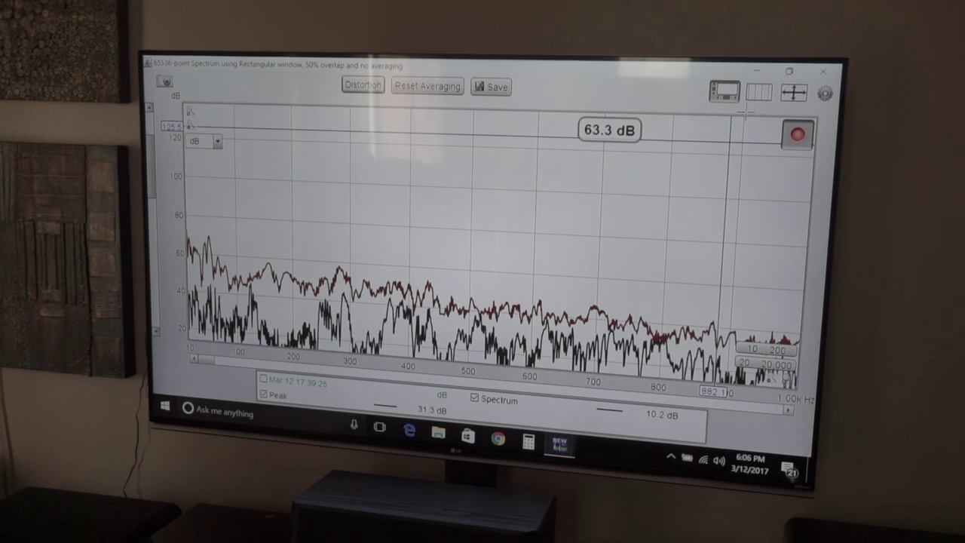
pyautogui.click(823, 71)
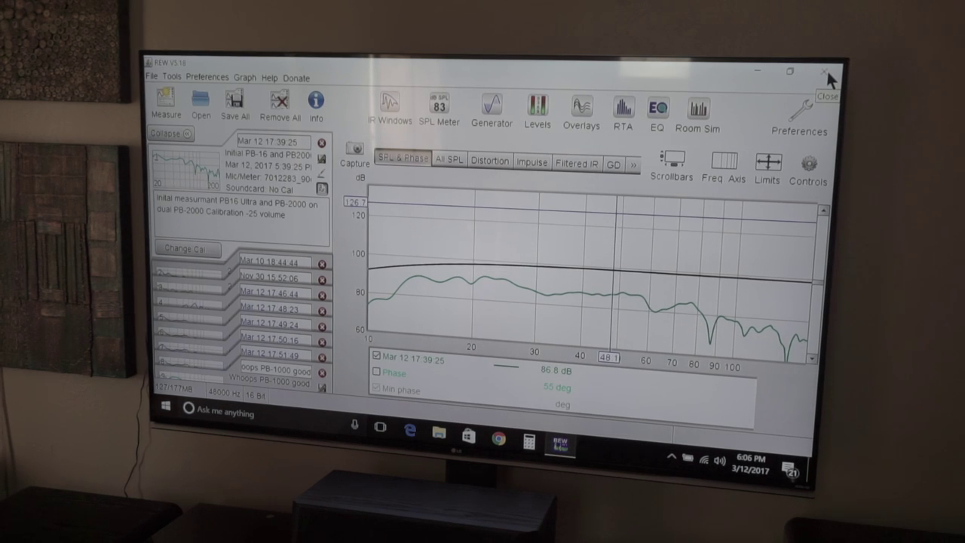